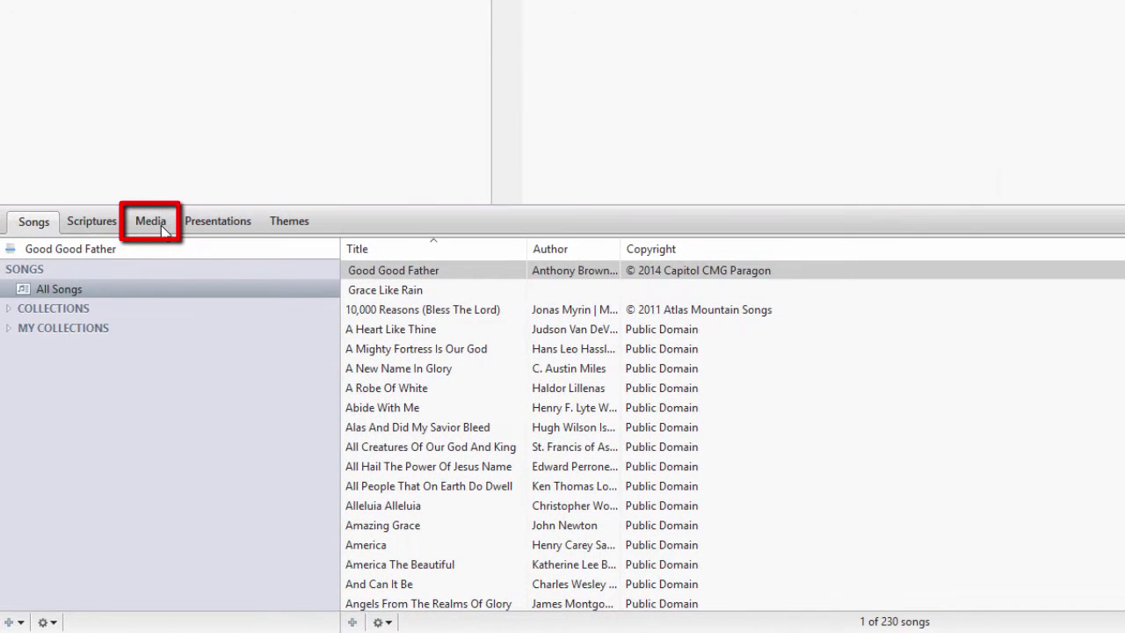
# - Open the properties of the Bulletin Bloopers video in the media library and set its thumbnail from the current preview frame
pyautogui.click(161, 229)
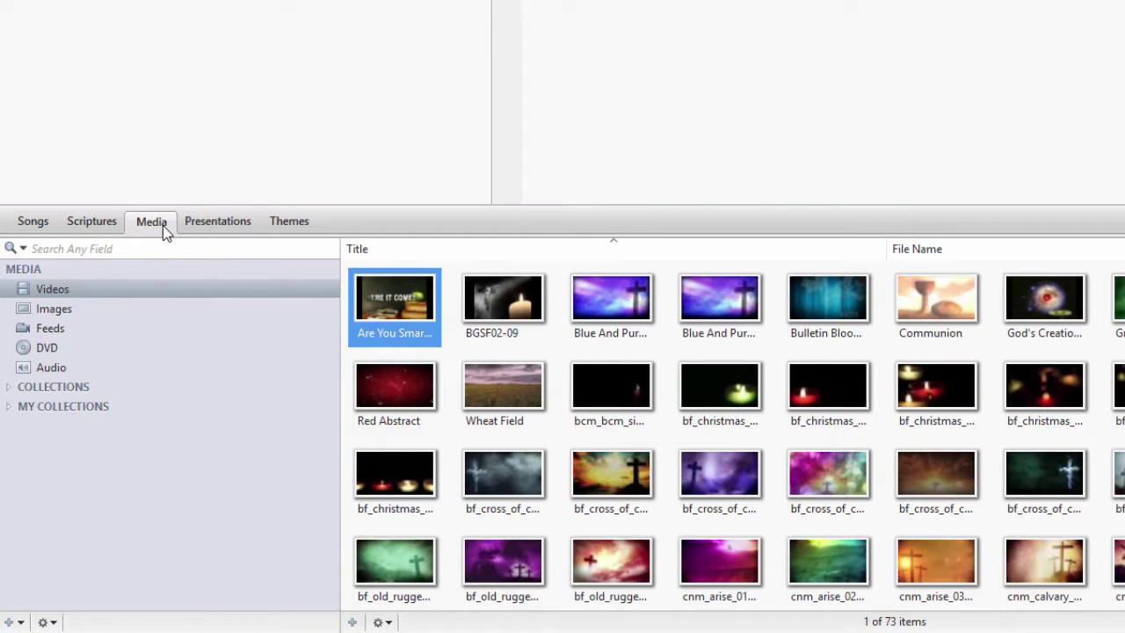
pyautogui.click(330, 296)
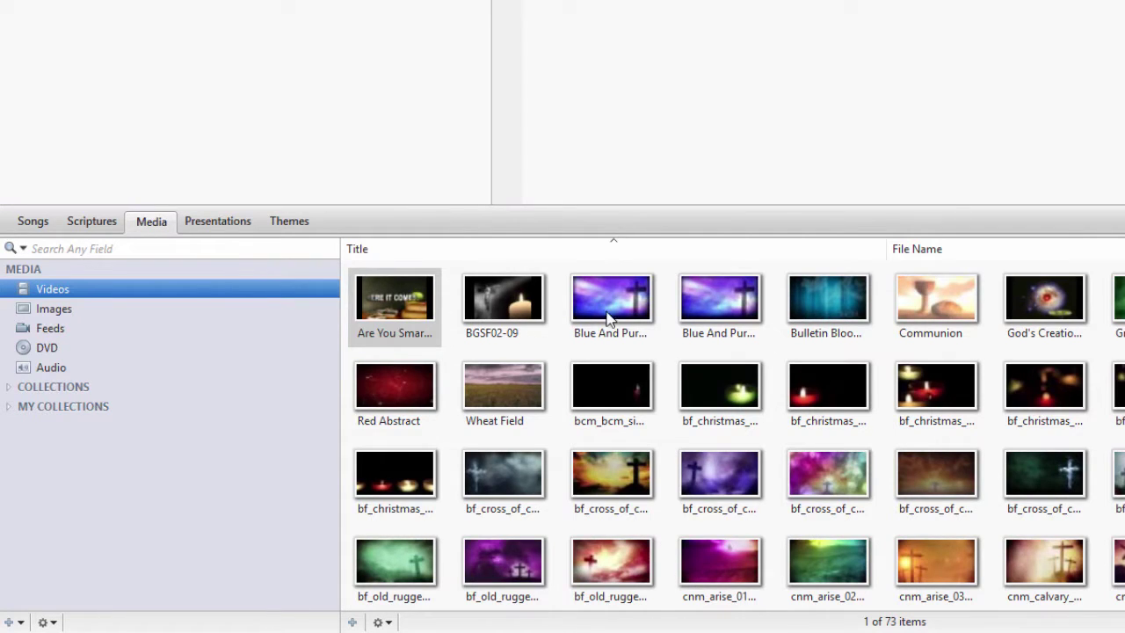
pyautogui.rightClick(819, 304)
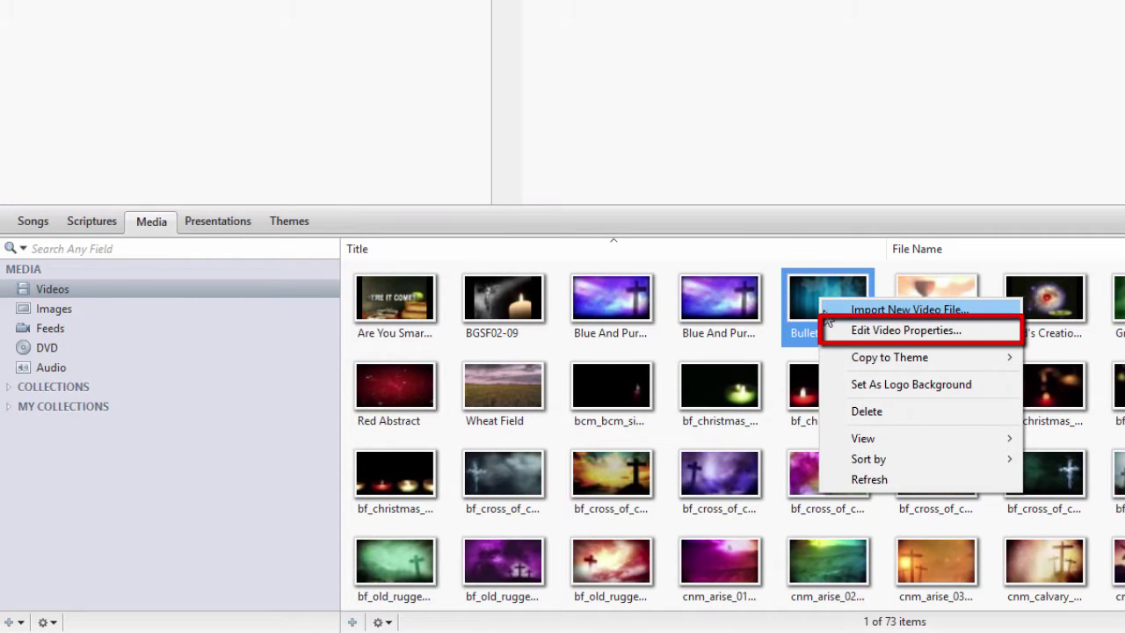
pyautogui.click(831, 332)
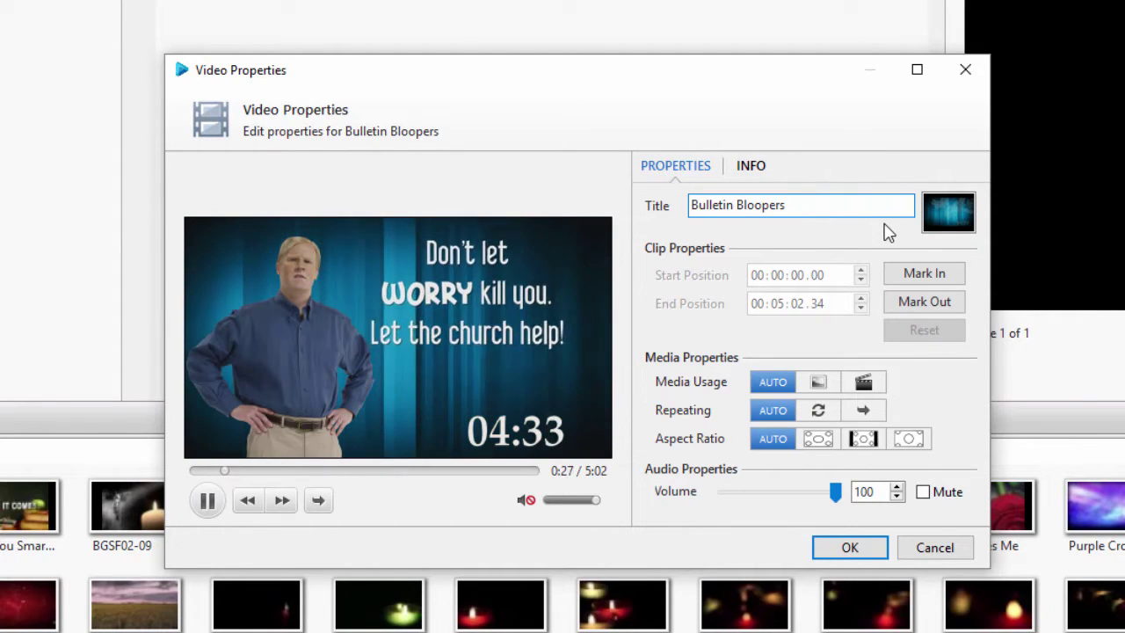
pyautogui.click(944, 217)
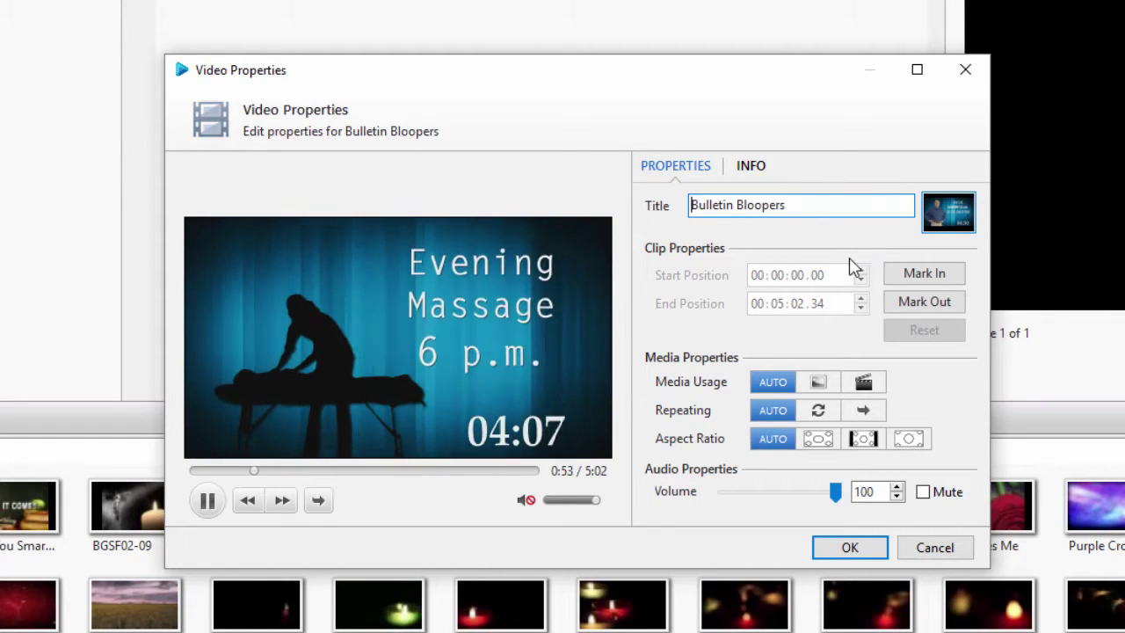
# - Mark the clip's start at about 2:09 in the preview and nudge the start position back to 00:02:08.82
pyautogui.moveTo(258, 470); pyautogui.dragTo(339, 472)
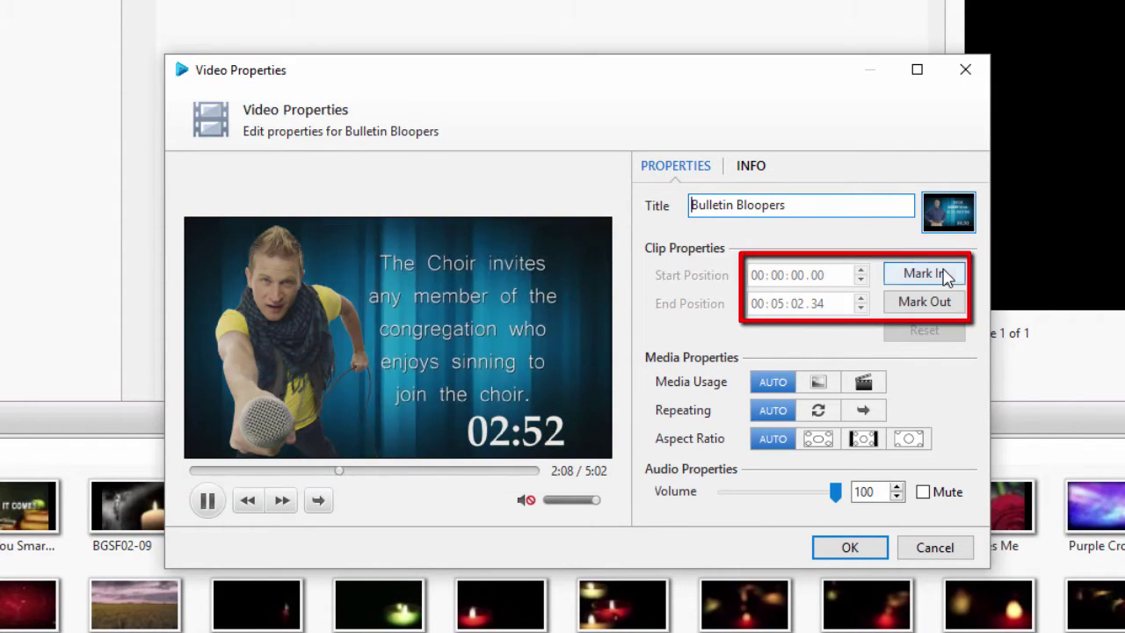
pyautogui.click(914, 273)
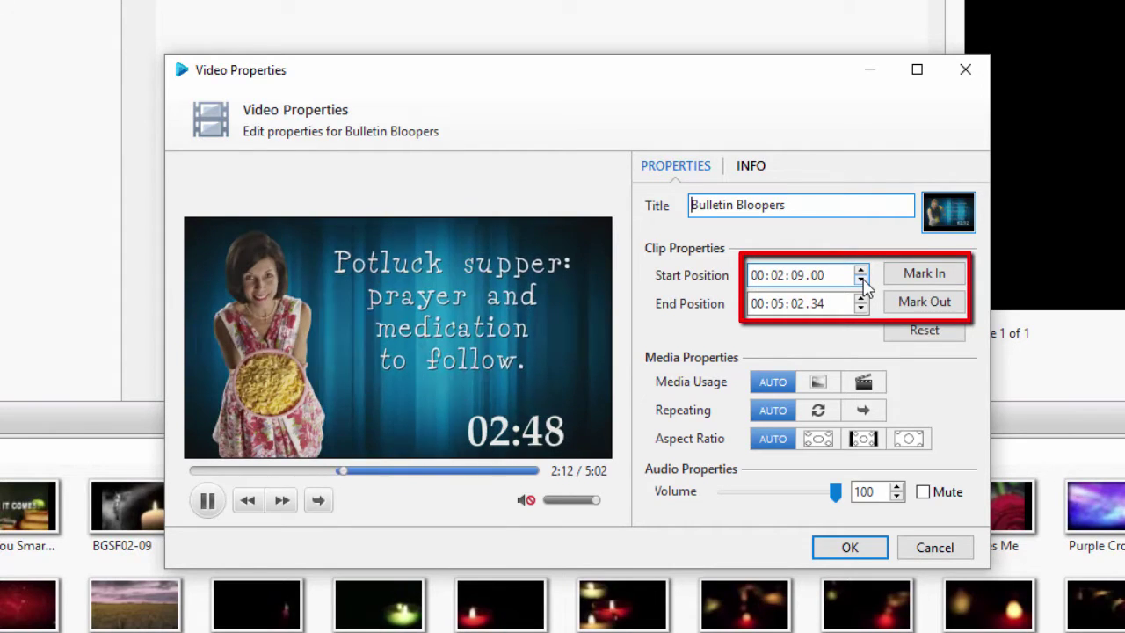
pyautogui.click(861, 279)
pyautogui.click(861, 279)
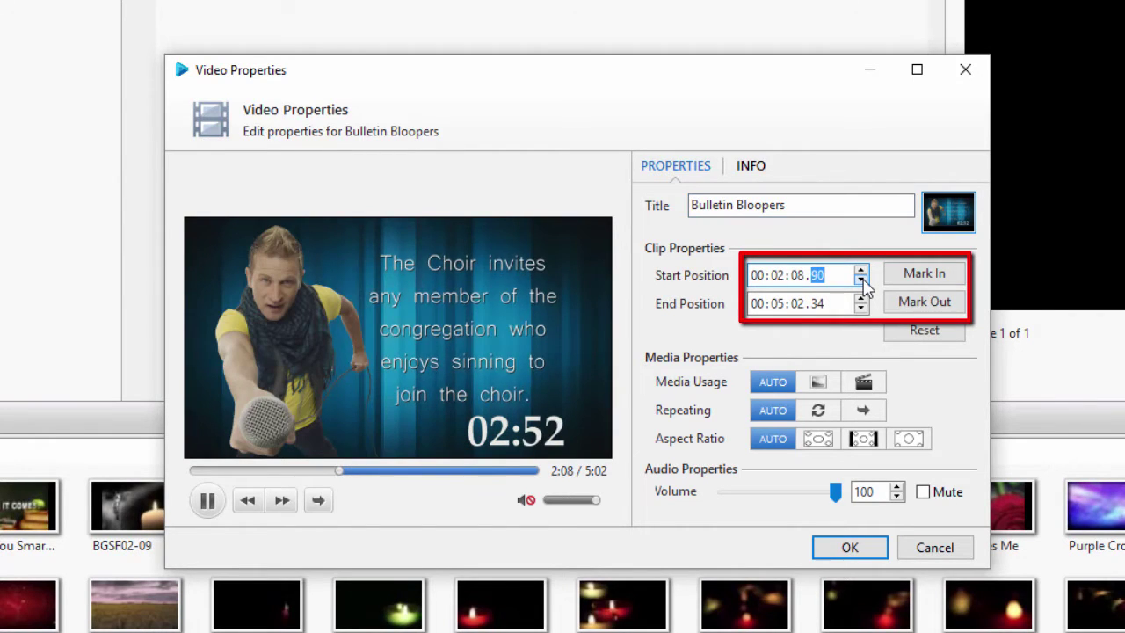
pyautogui.click(861, 279)
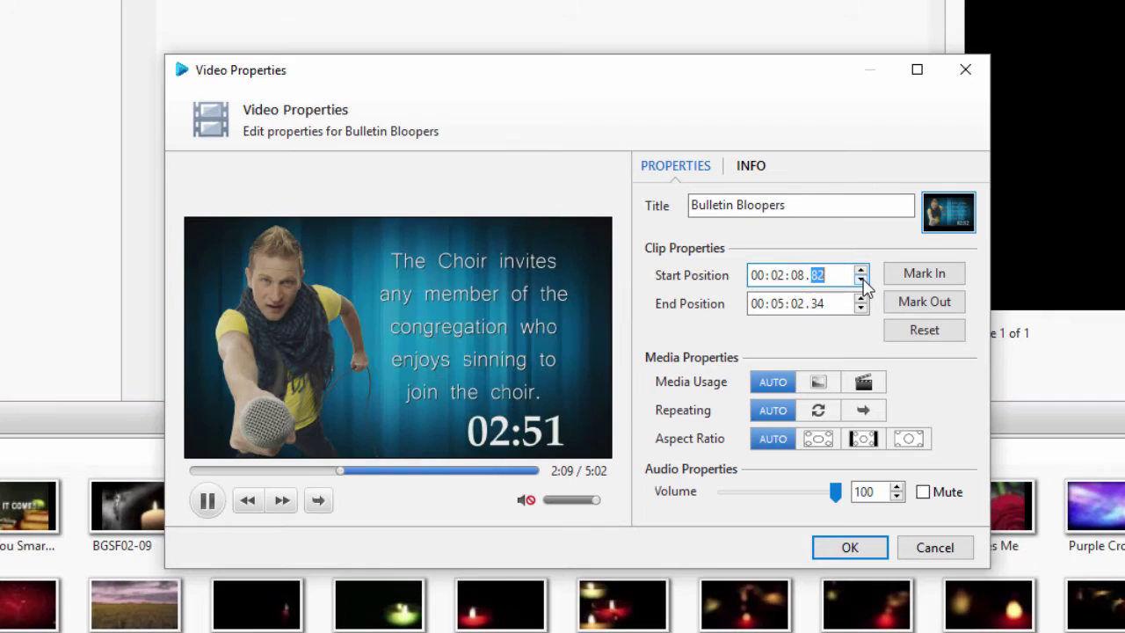
# - Set the clip's start position to 00:02:00.00 and reset the clip's start and end positions
pyautogui.click(801, 278)
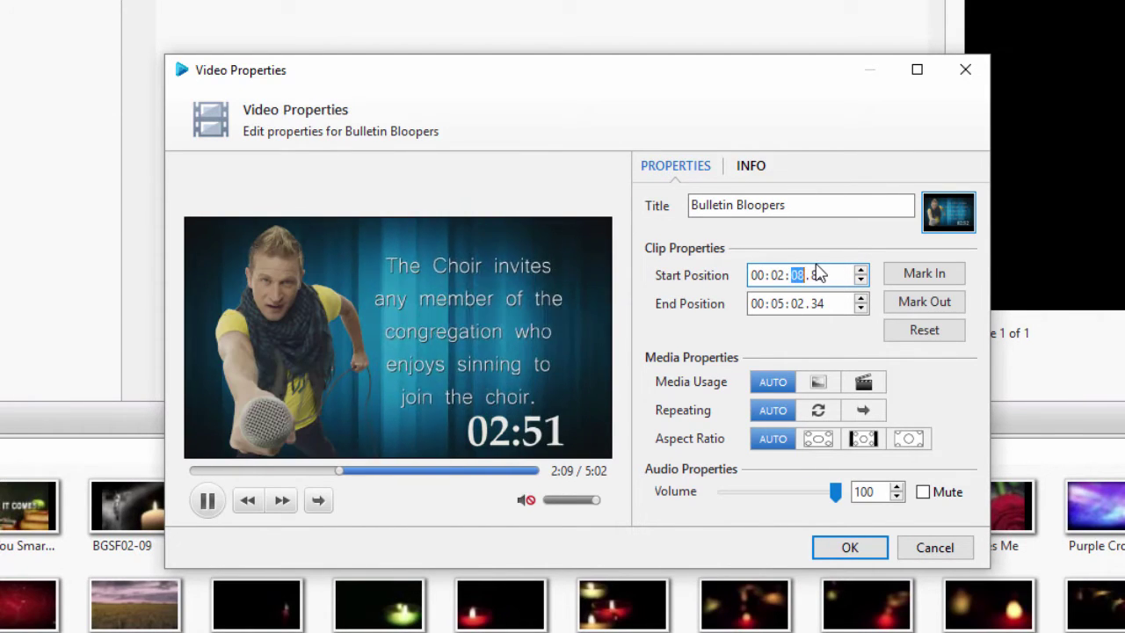
pyautogui.write('00:02:0')
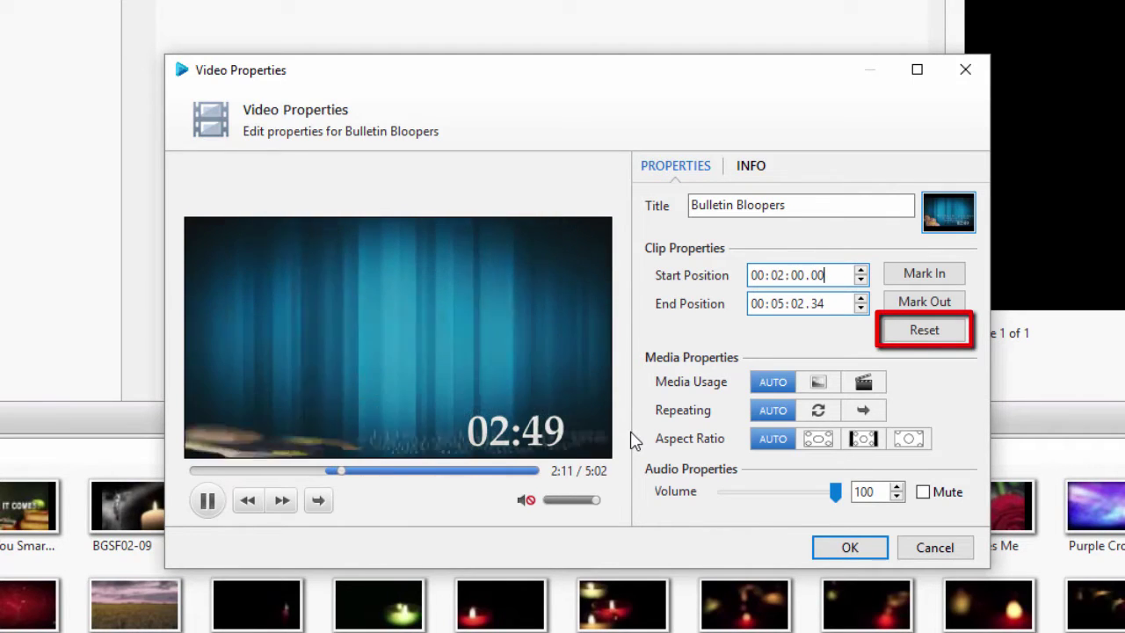
pyautogui.click(908, 336)
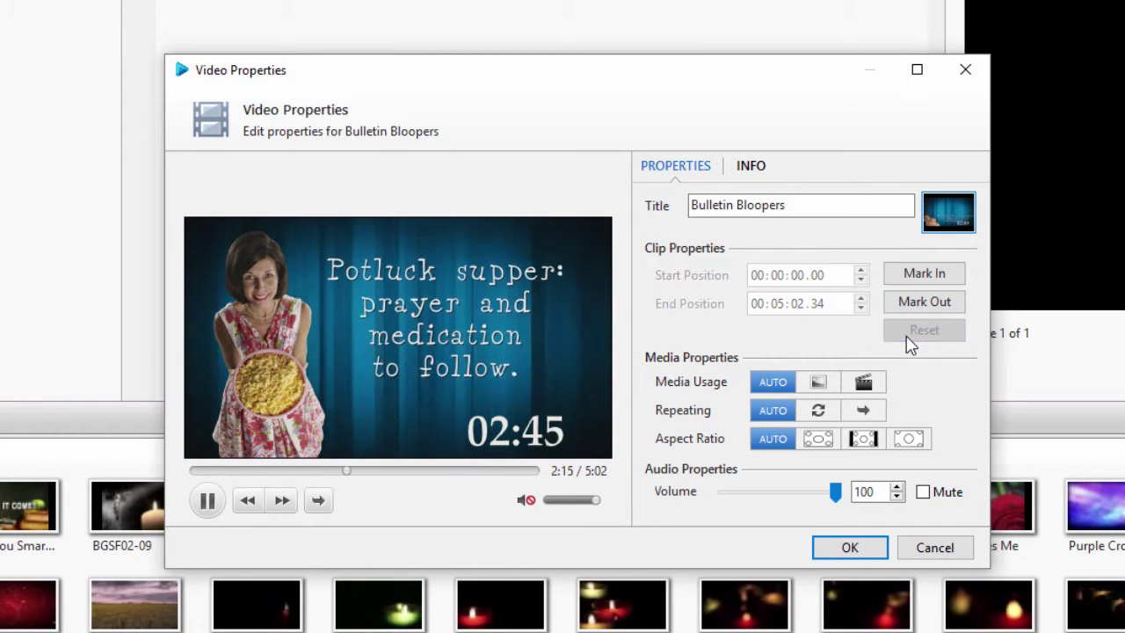
# - Pause the preview and try the non-automatic media usages with looped repeating and the Zoom aspect ratio for the video
pyautogui.click(221, 506)
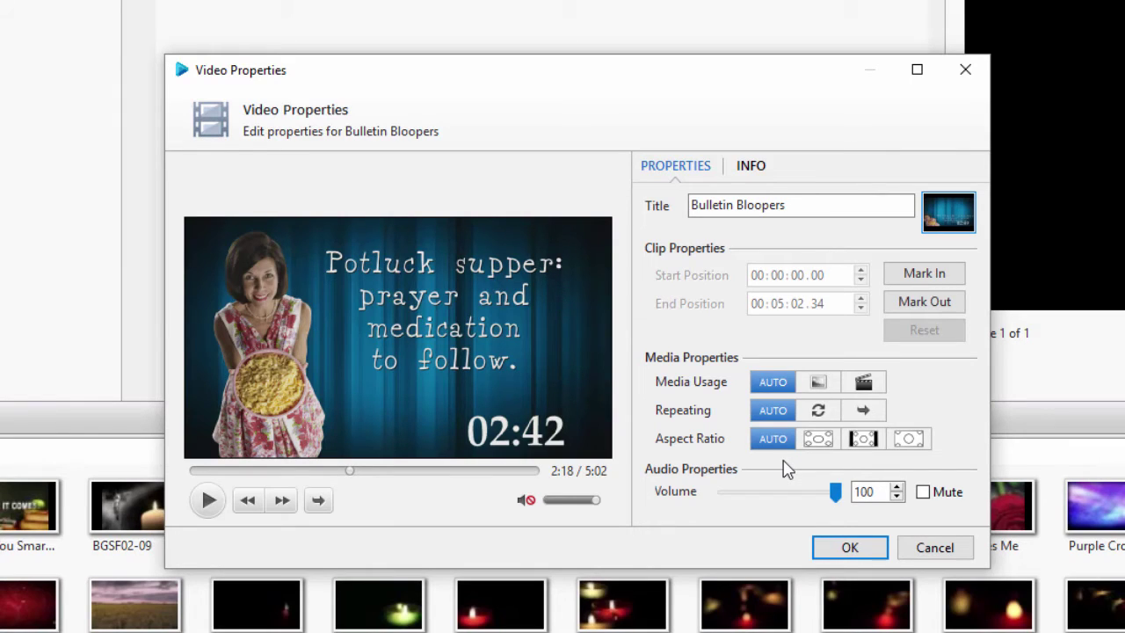
pyautogui.click(816, 388)
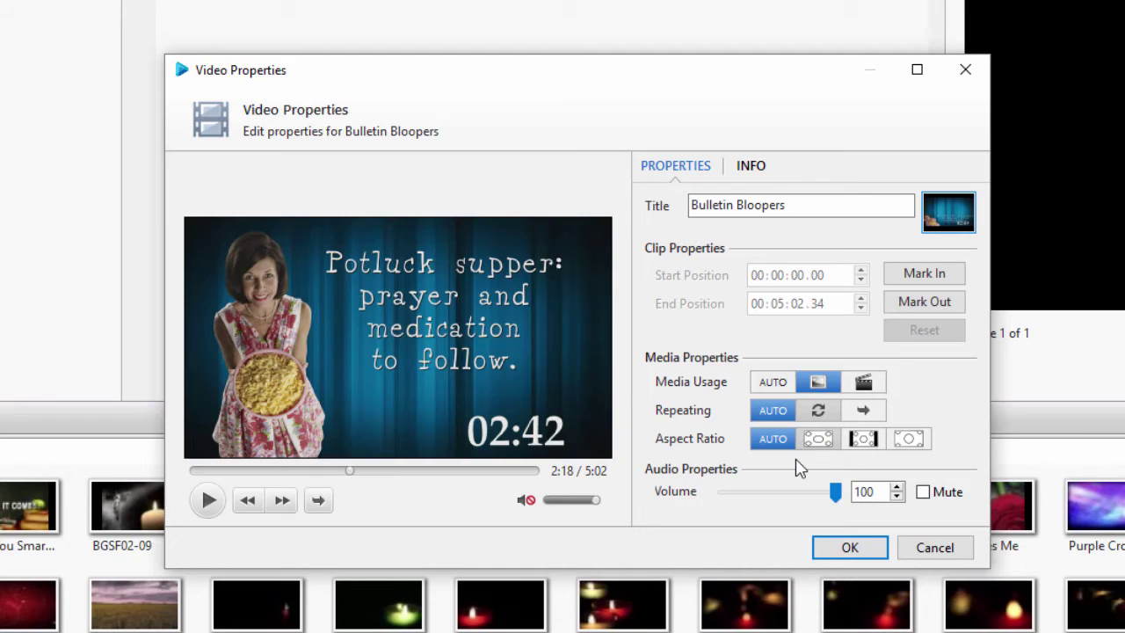
pyautogui.click(824, 414)
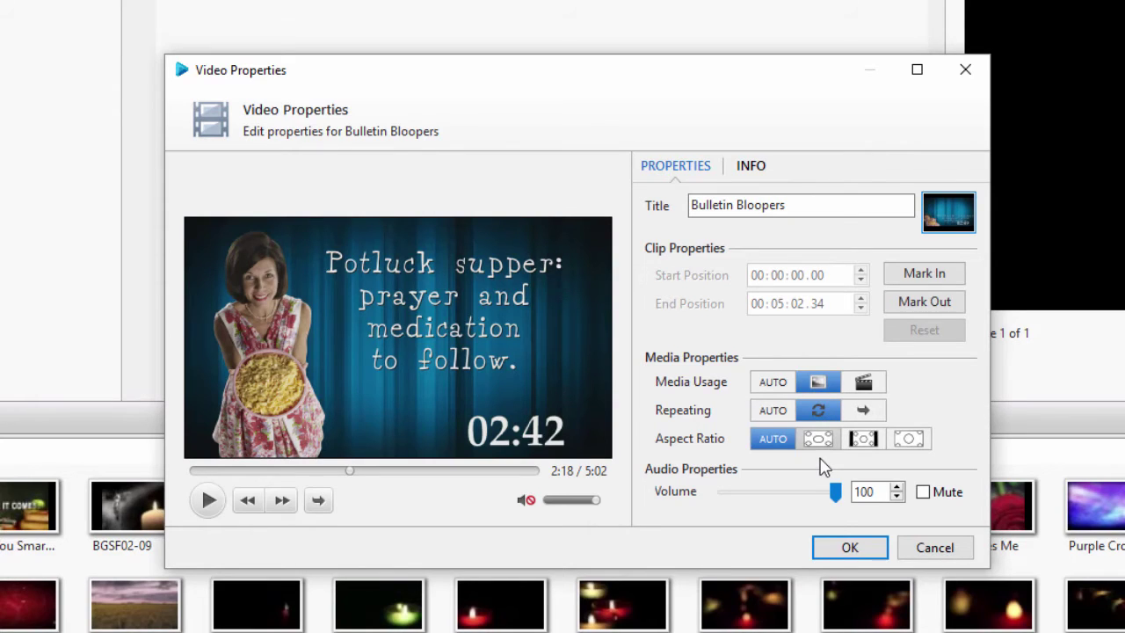
pyautogui.click(858, 384)
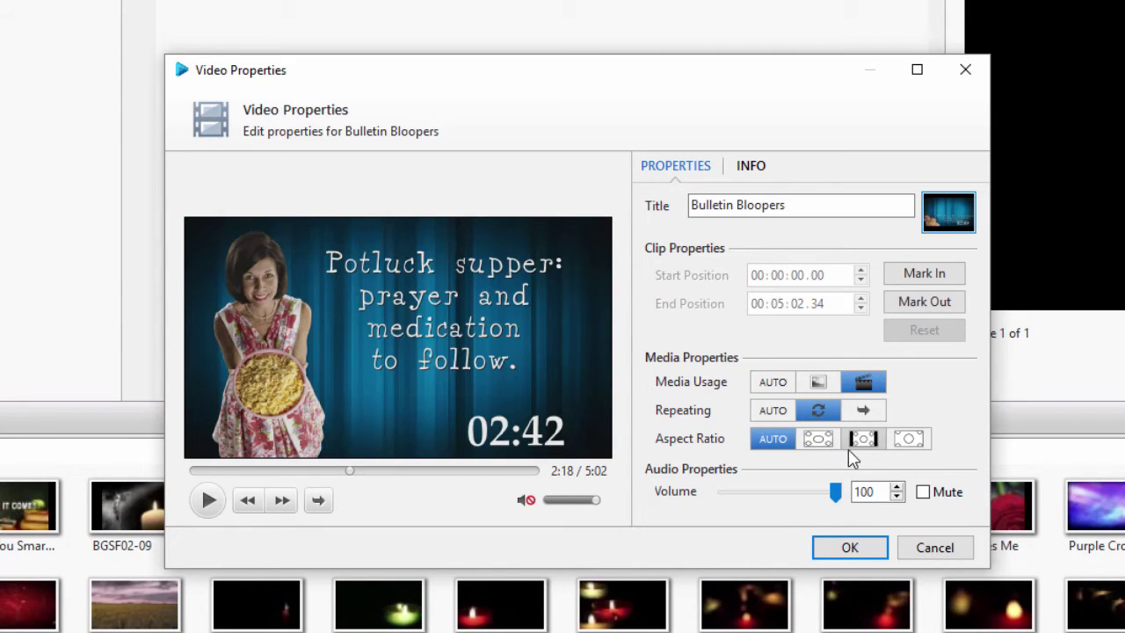
pyautogui.click(927, 446)
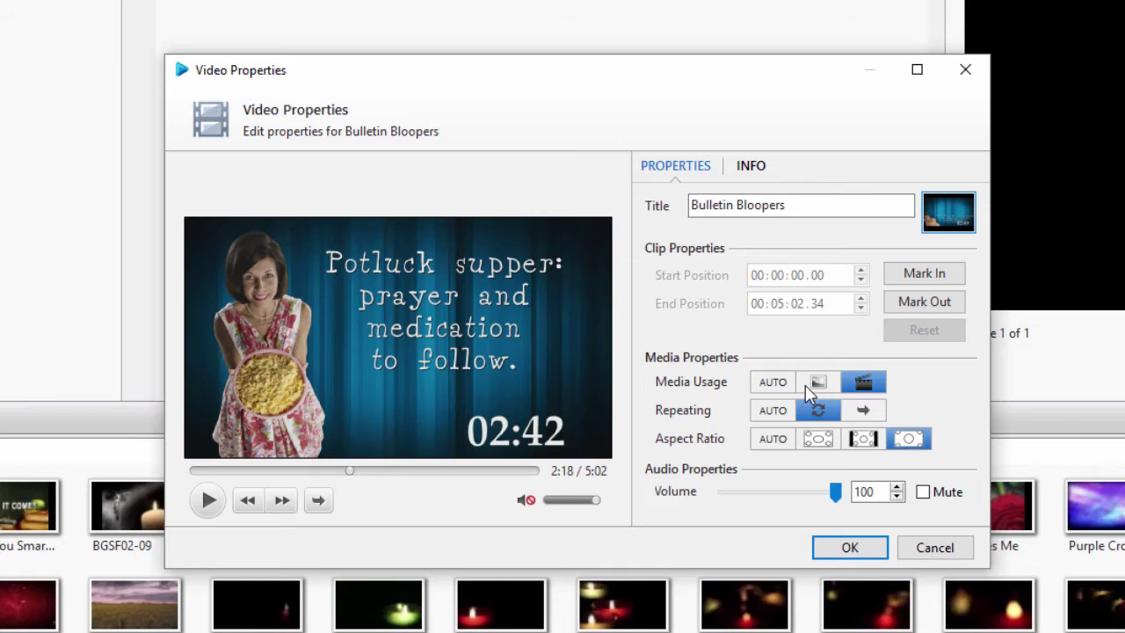
# - Return the video's media usage, aspect ratio and repeating settings to Auto
pyautogui.click(777, 385)
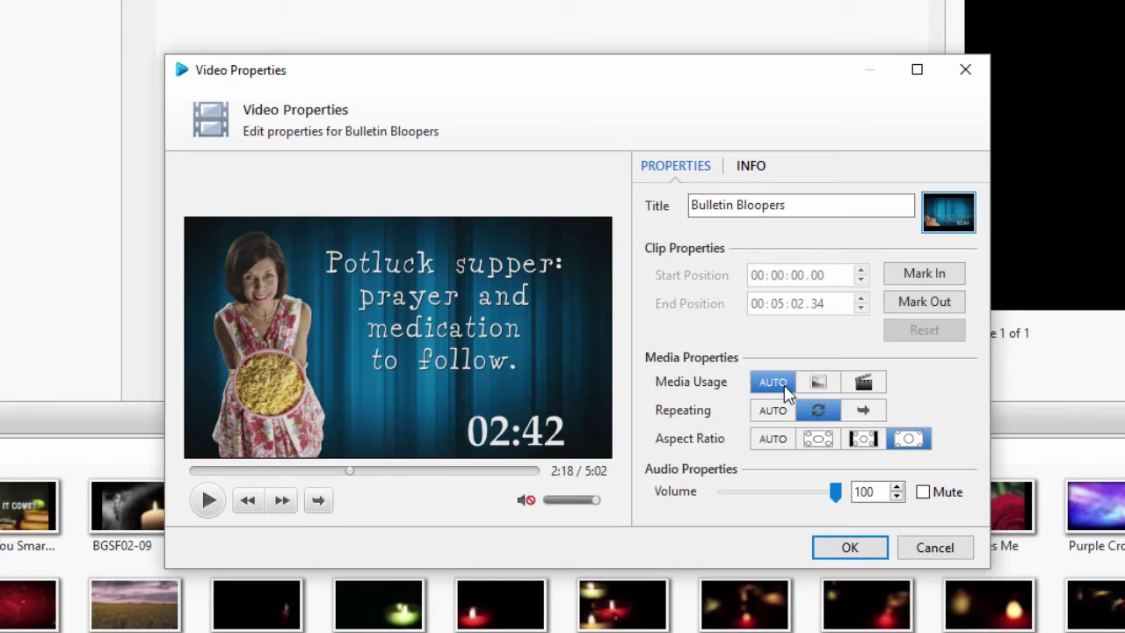
pyautogui.click(784, 440)
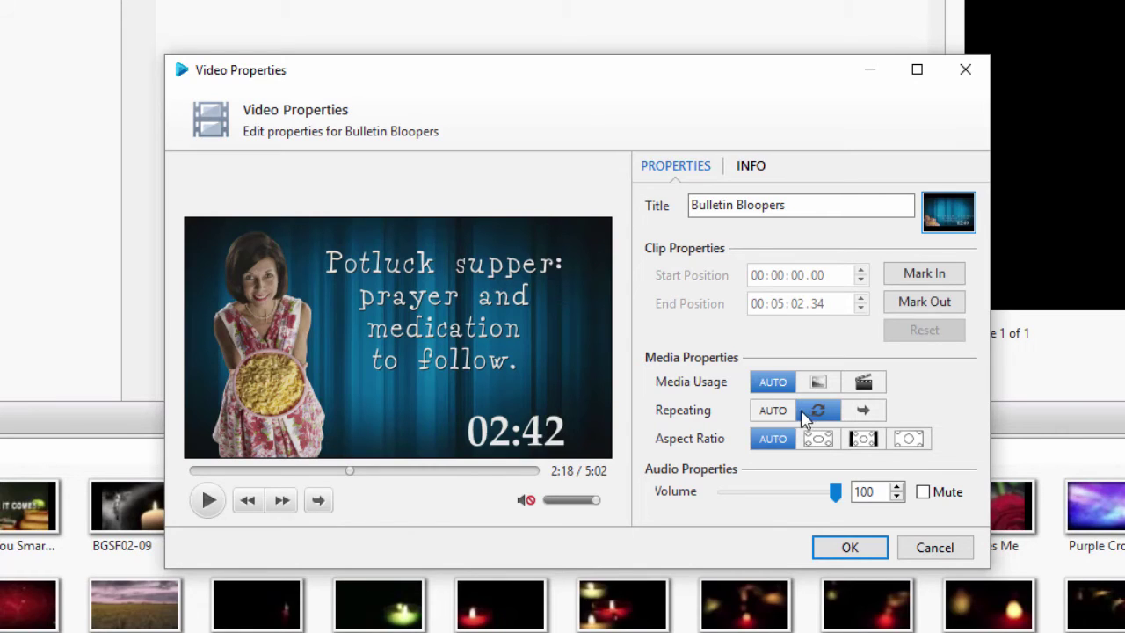
pyautogui.click(791, 410)
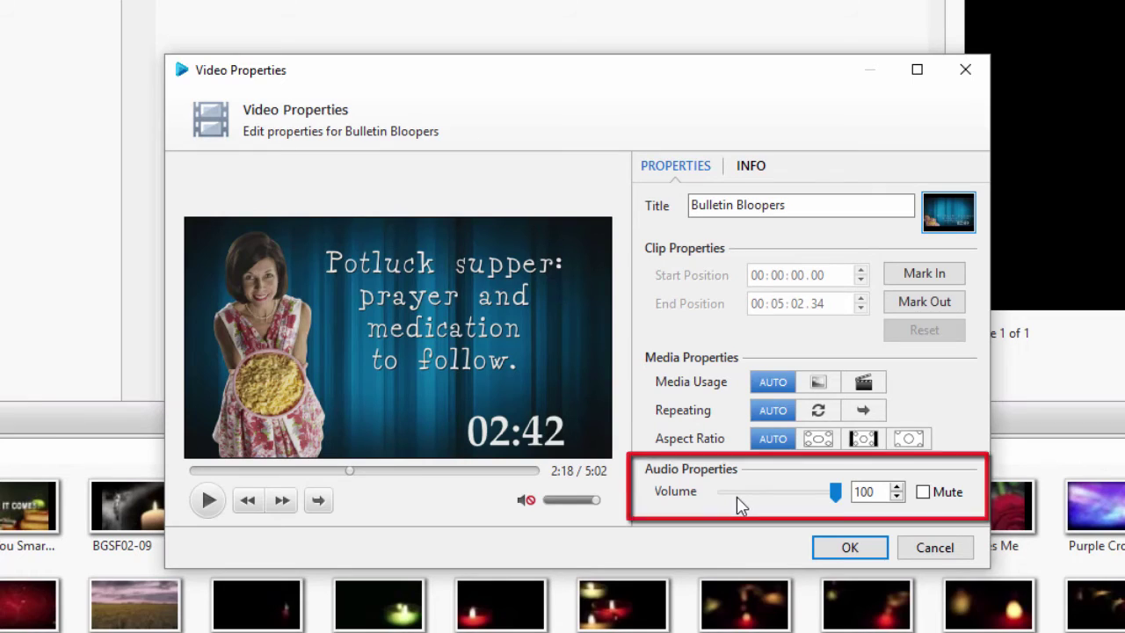
# - Try the video's volume control at 100 and toggle its audio mute on and off
pyautogui.moveTo(836, 497)
pyautogui.mouseDown()
pyautogui.moveTo(767, 497)
pyautogui.moveTo(846, 498)
pyautogui.mouseUp()
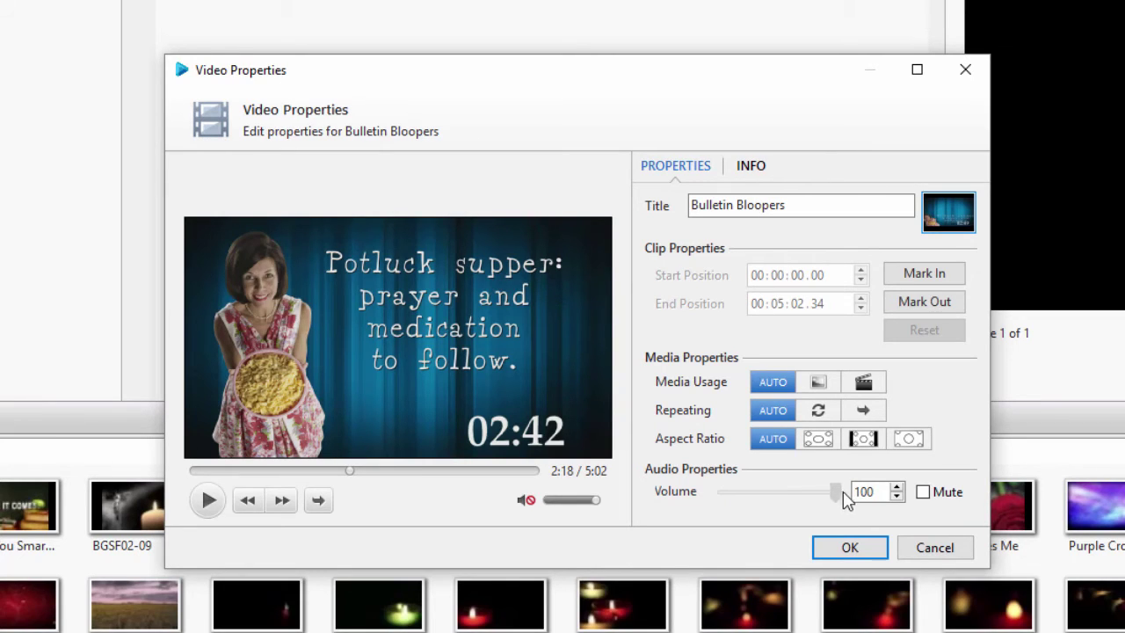
pyautogui.click(924, 493)
pyautogui.click(923, 492)
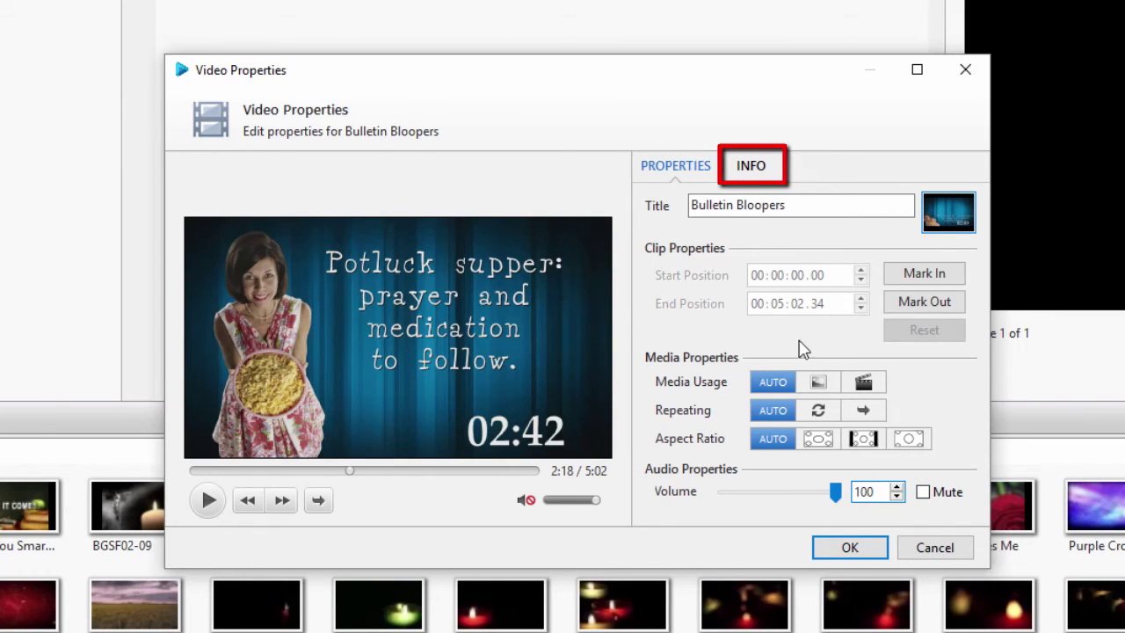
# - Review the video's author, copyright, description and tags, and save the video properties
pyautogui.click(755, 173)
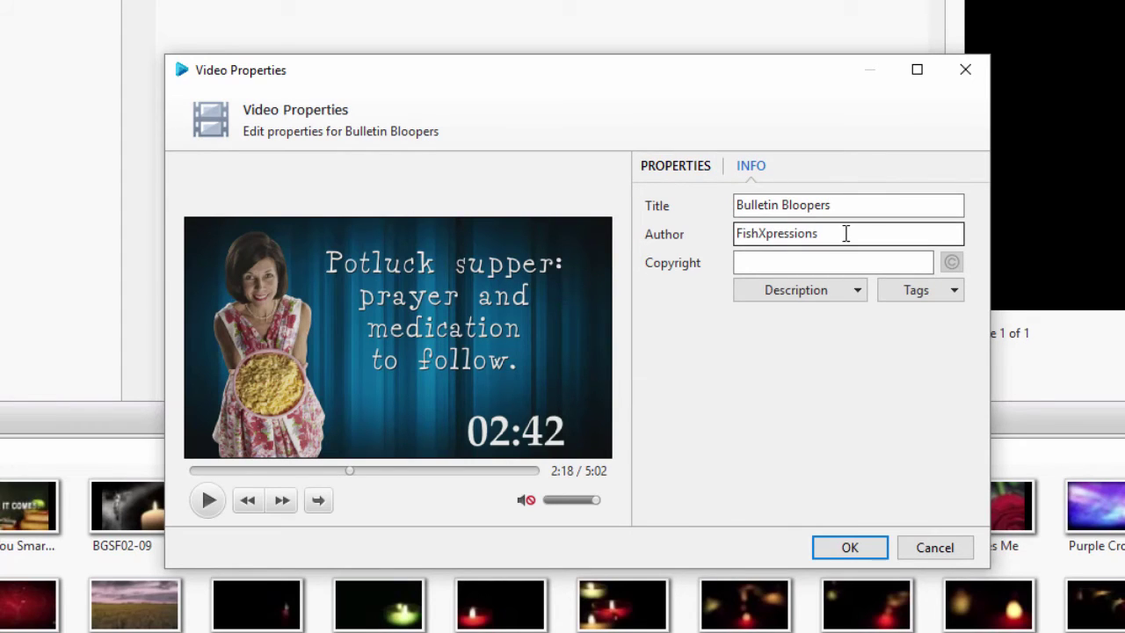
pyautogui.click(858, 293)
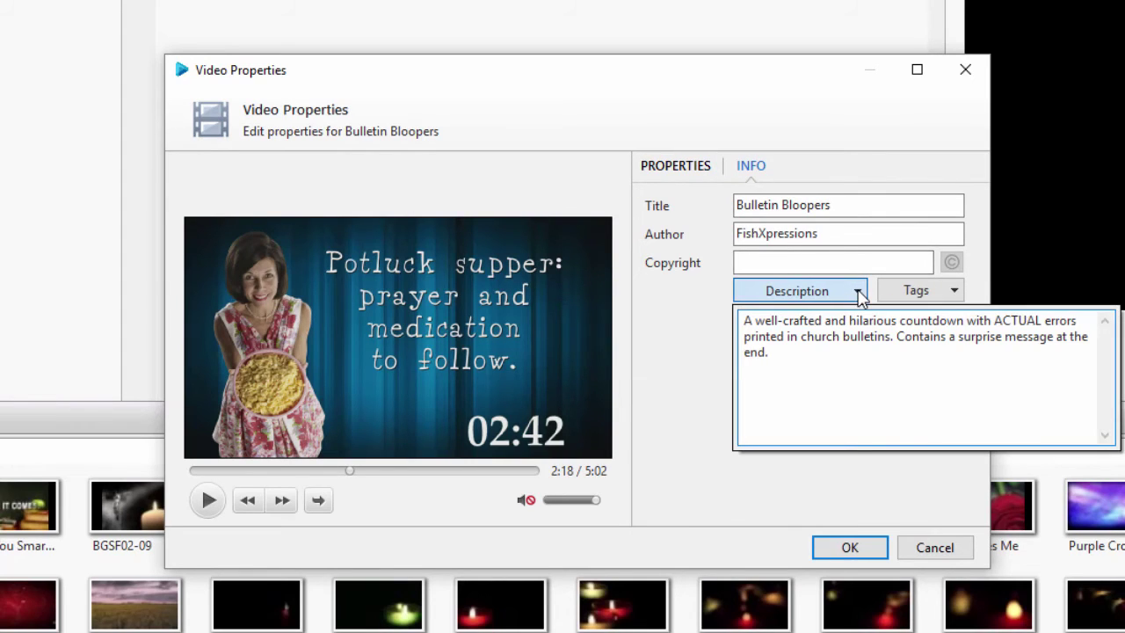
pyautogui.click(954, 293)
pyautogui.click(954, 294)
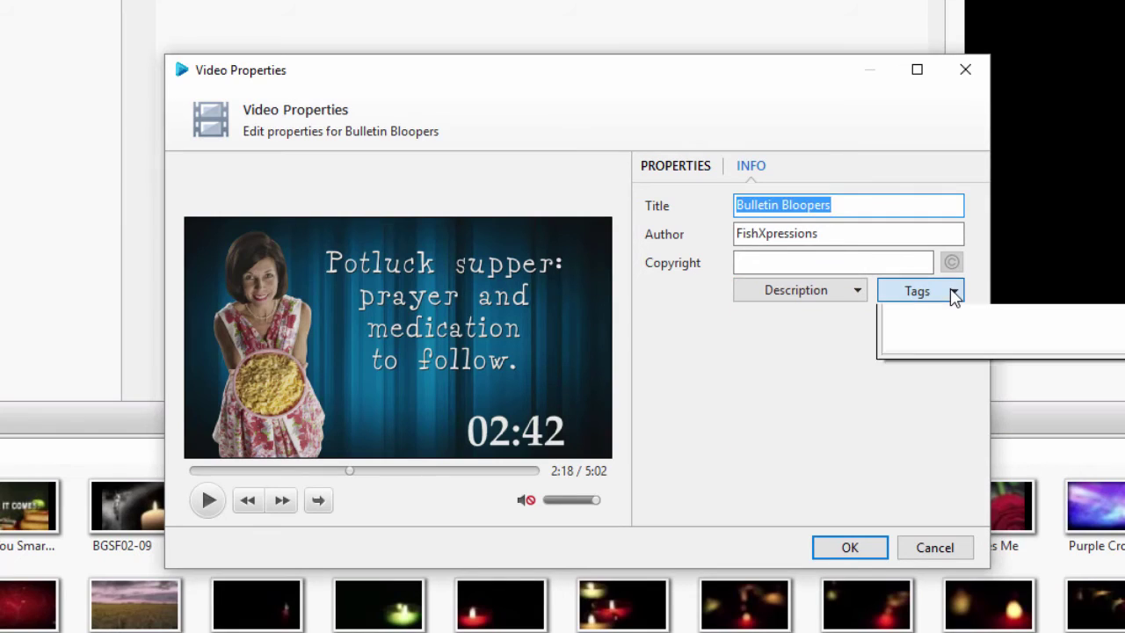
pyautogui.click(955, 294)
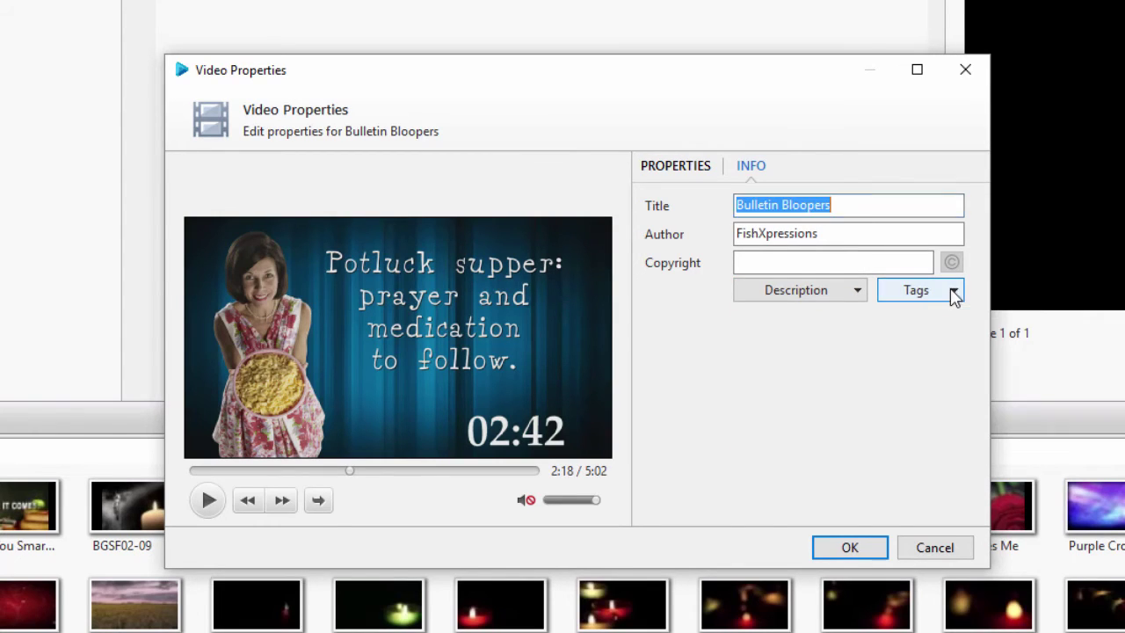
pyautogui.click(850, 548)
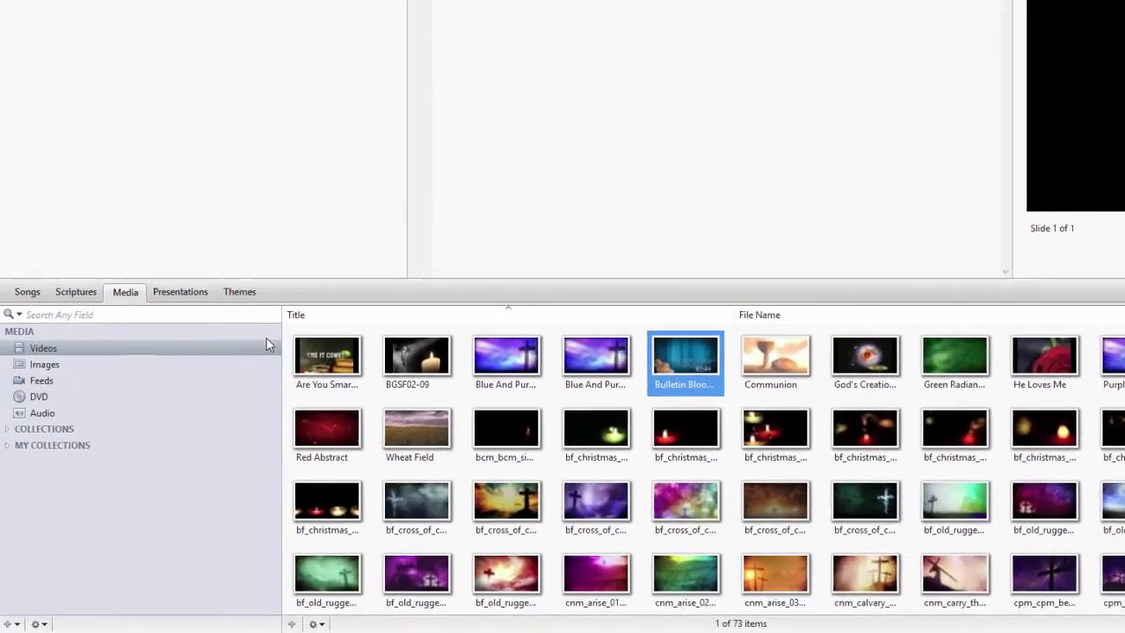
# - Open the properties of the Beach Sunrise image in the media library
pyautogui.click(202, 431)
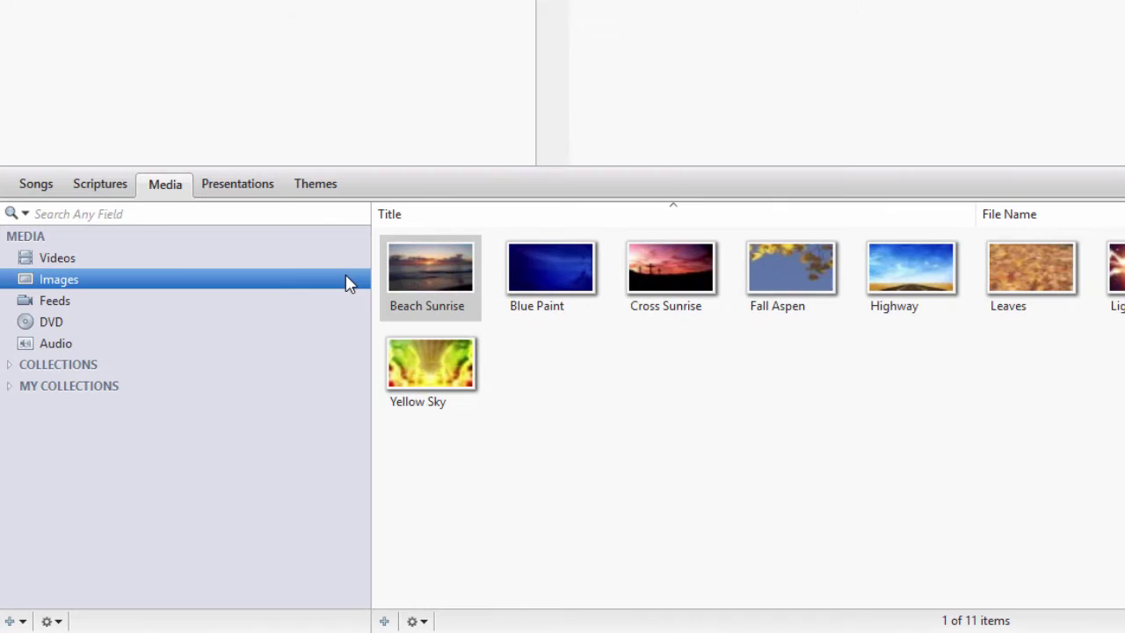
pyautogui.rightClick(400, 283)
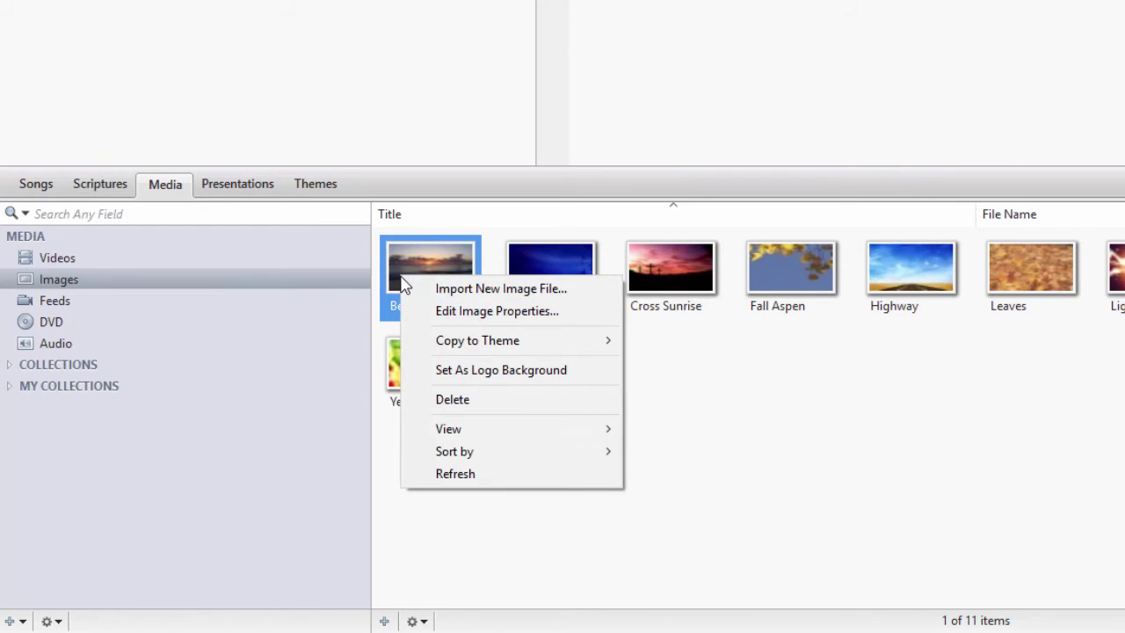
pyautogui.click(415, 314)
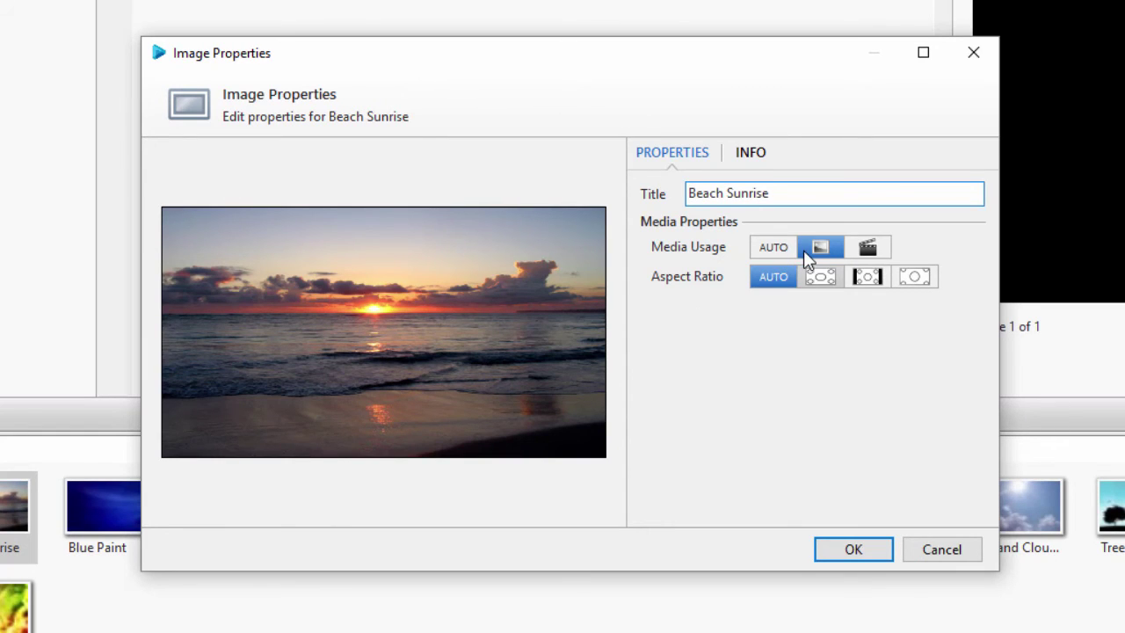
# - Try the stretched, letterboxed and Zoom aspect ratios on Beach Sunrise, and set its media usage and aspect ratio to Auto
pyautogui.click(865, 250)
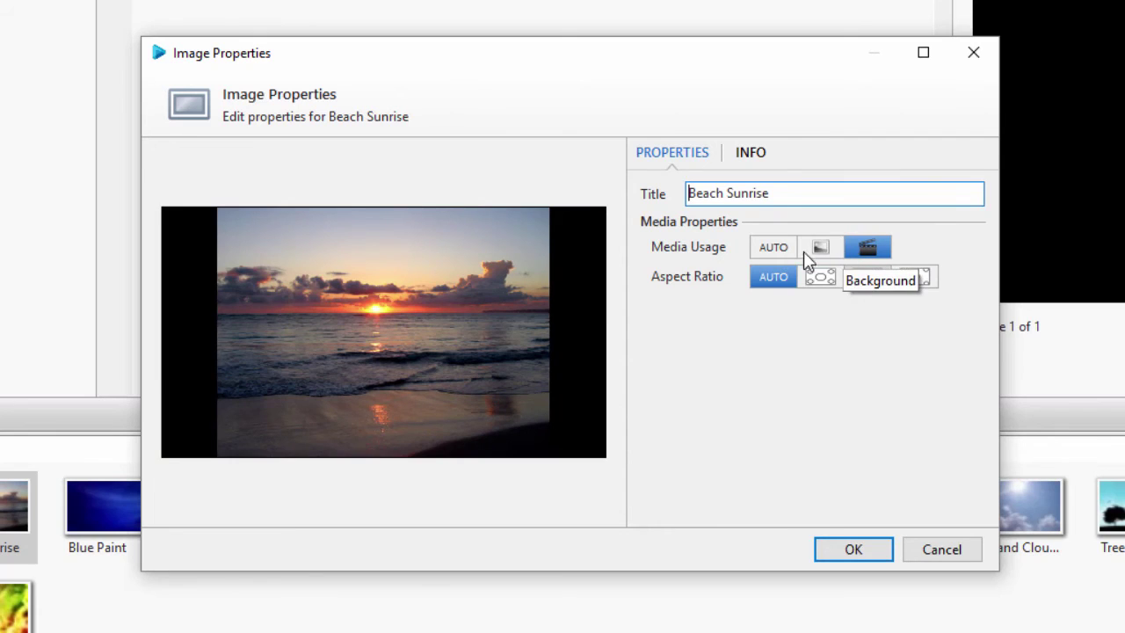
pyautogui.click(810, 276)
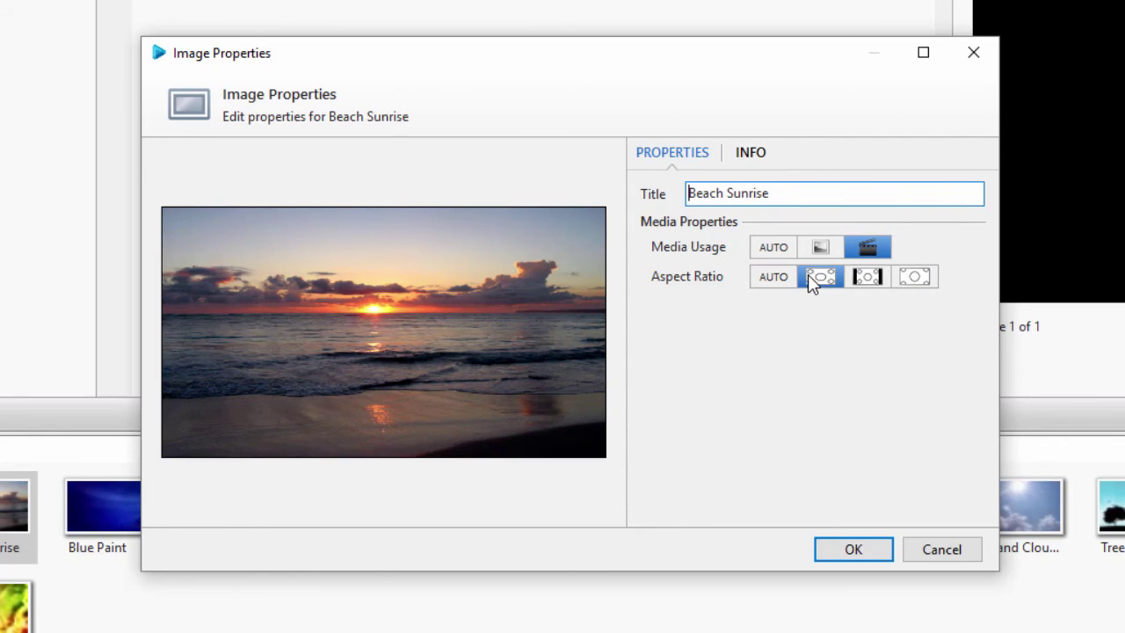
pyautogui.click(860, 278)
pyautogui.click(906, 279)
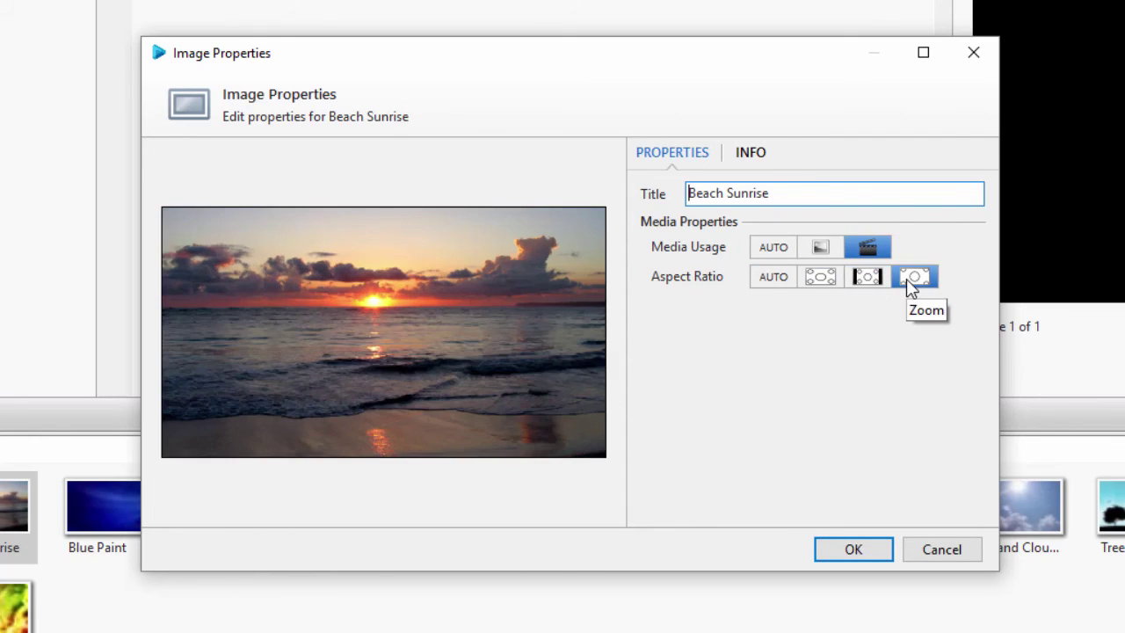
pyautogui.click(778, 277)
pyautogui.click(781, 250)
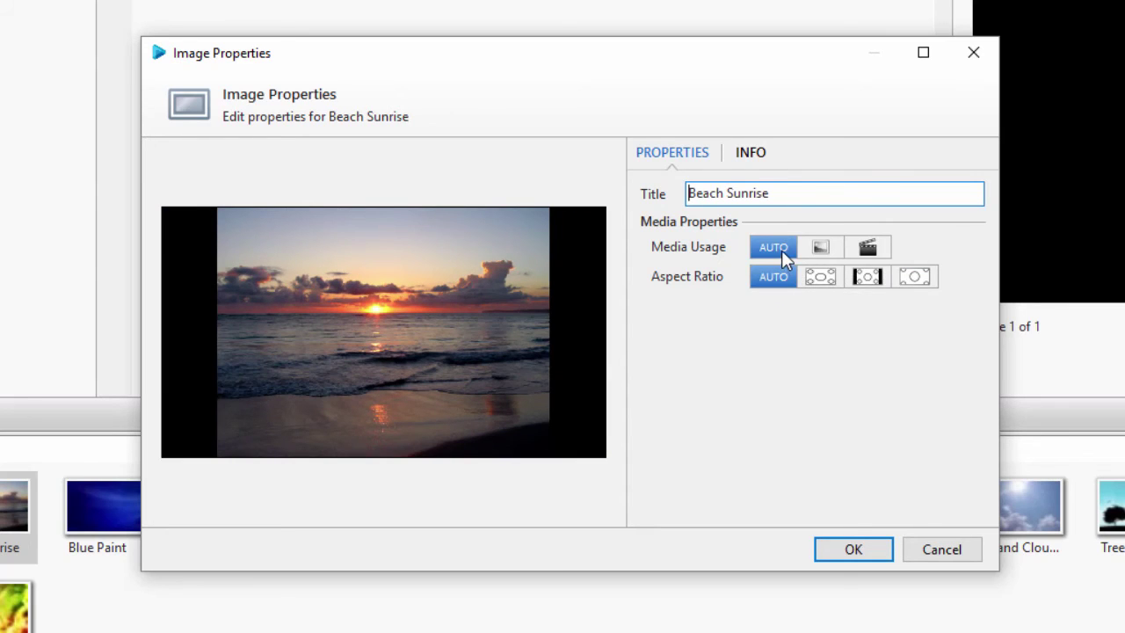
# - Review the author, copyright, description and tags of the Beach Sunrise image, and save the image properties
pyautogui.click(750, 153)
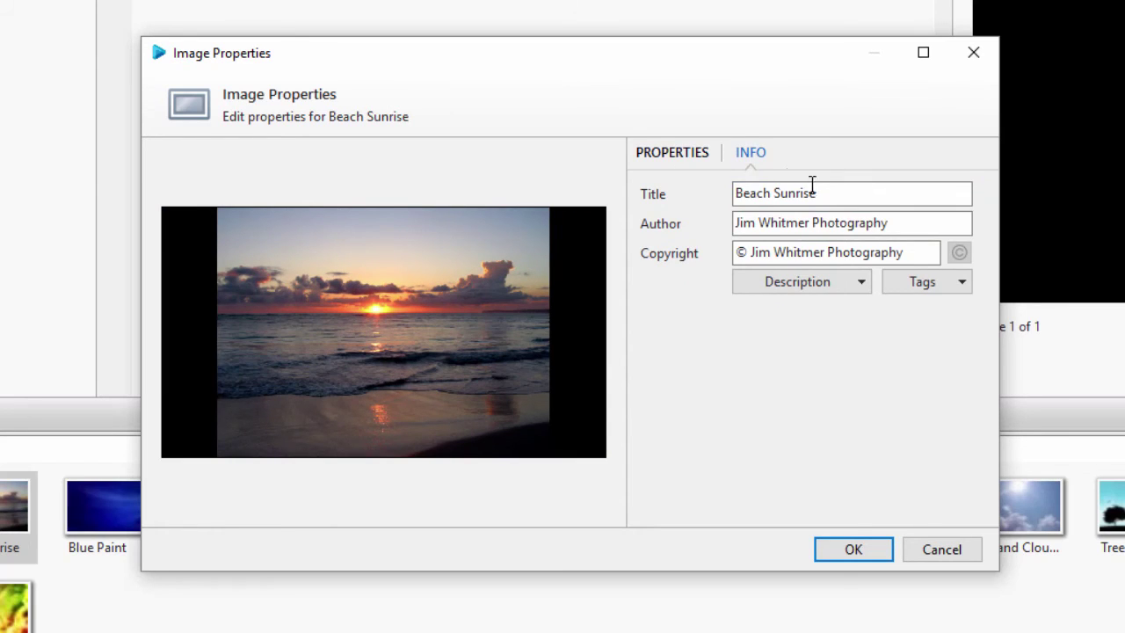
pyautogui.click(856, 282)
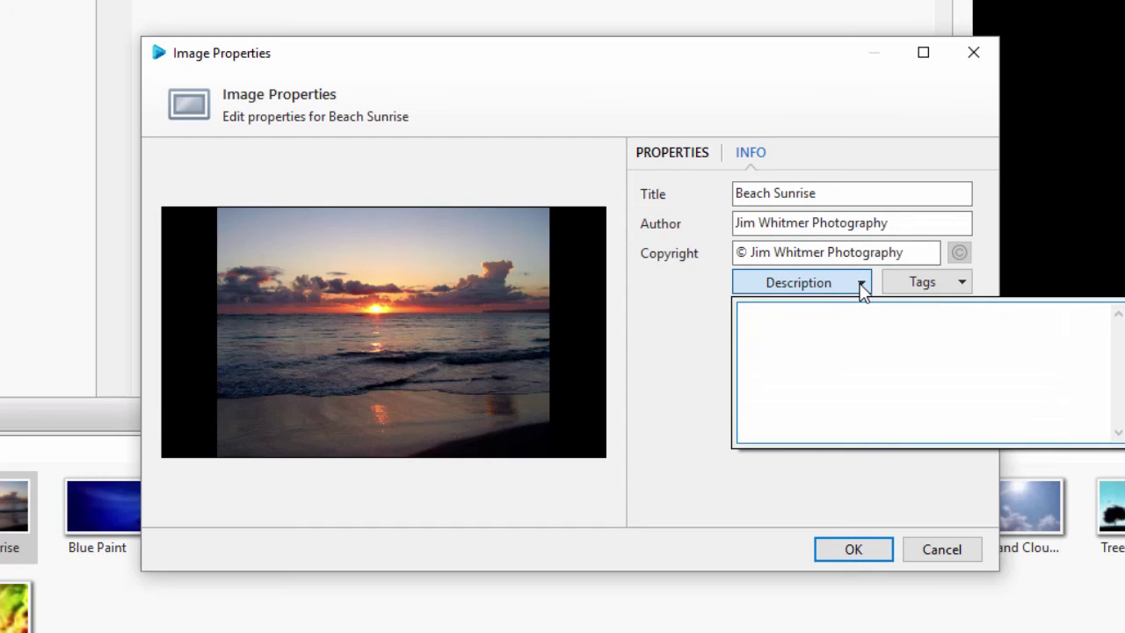
pyautogui.click(891, 289)
pyautogui.click(905, 290)
pyautogui.click(905, 290)
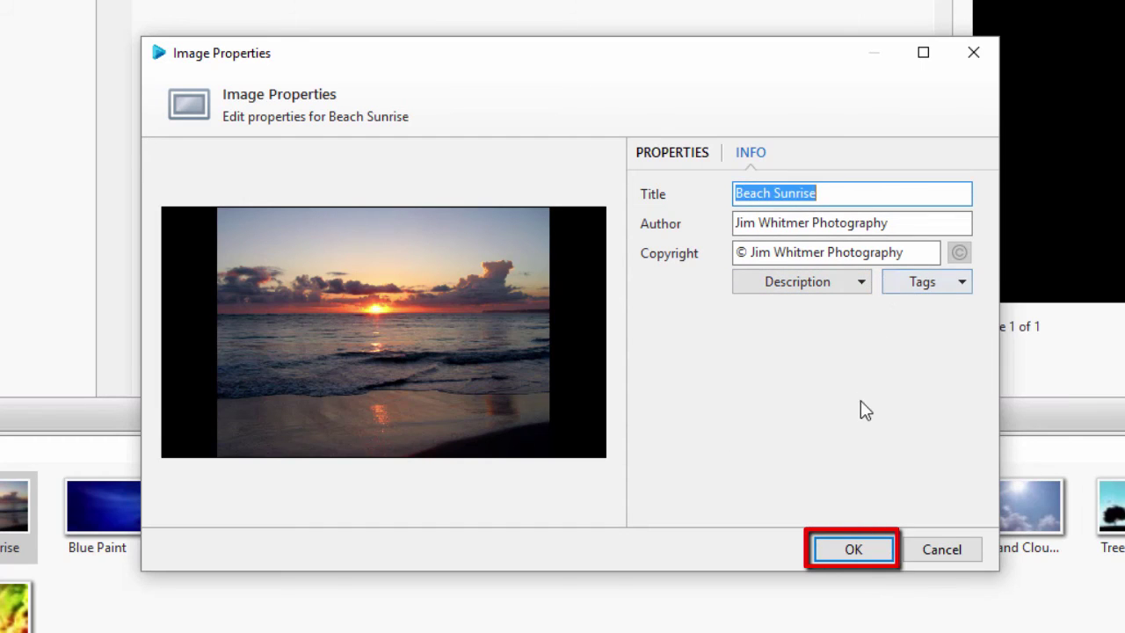
pyautogui.click(848, 550)
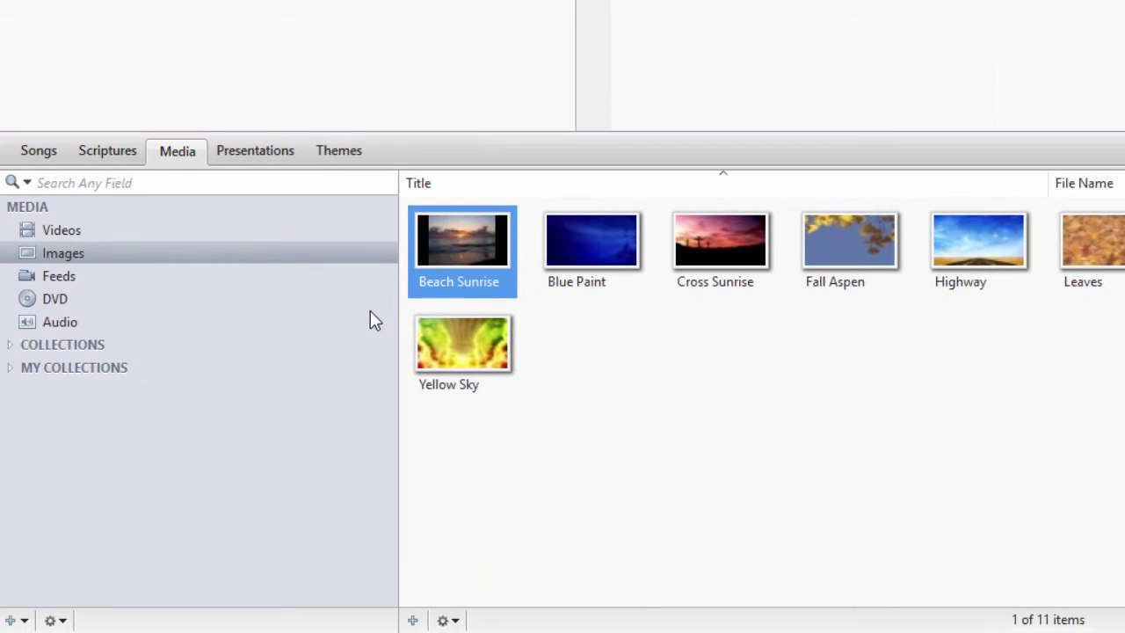
# - Open the properties of the Music file in the audio library, review its clip, media and volume settings, and save them
pyautogui.click(271, 374)
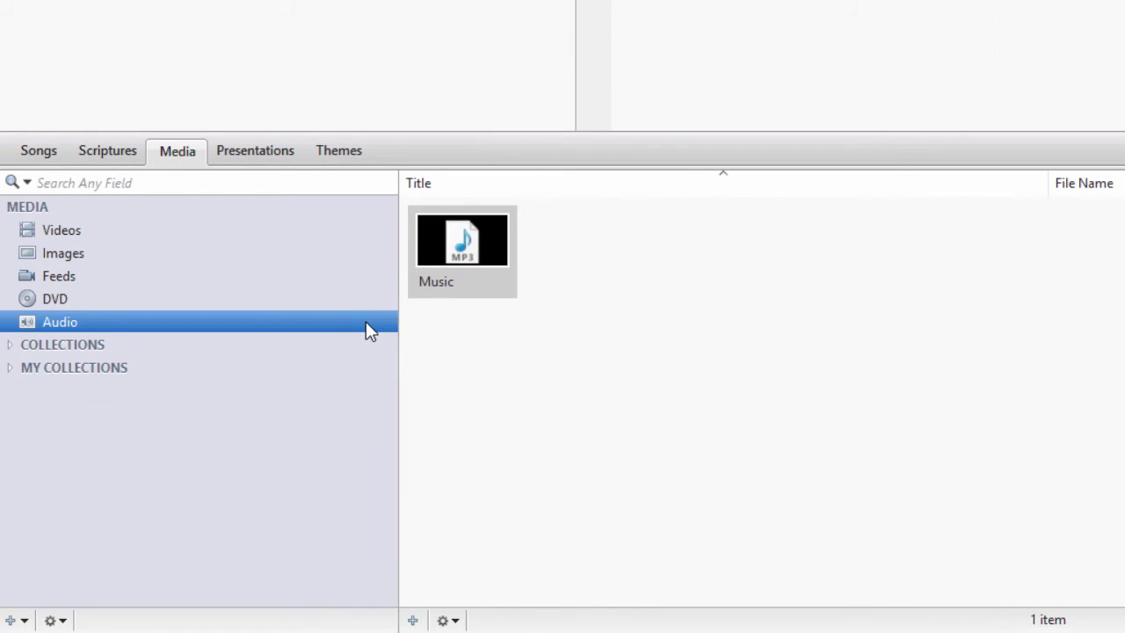
pyautogui.rightClick(425, 287)
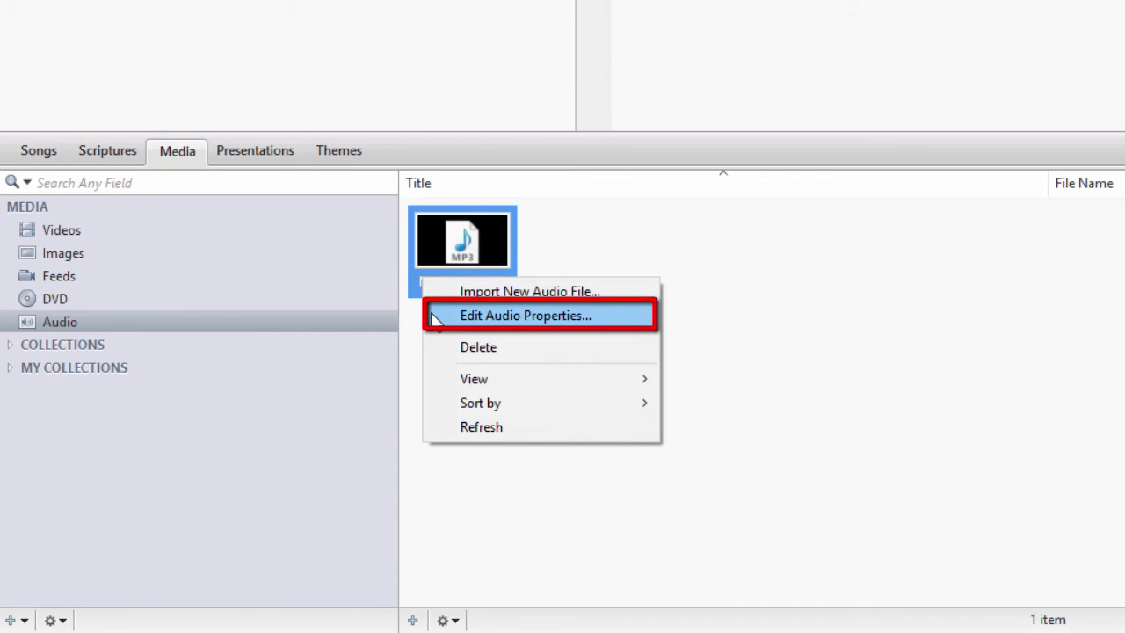
pyautogui.click(434, 319)
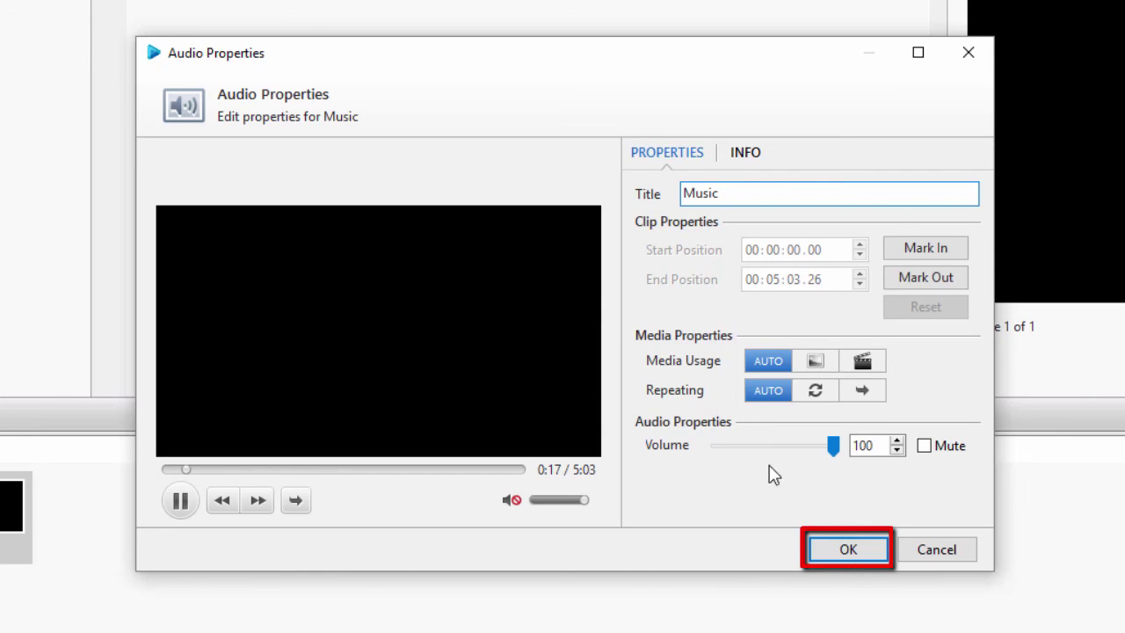
pyautogui.click(848, 550)
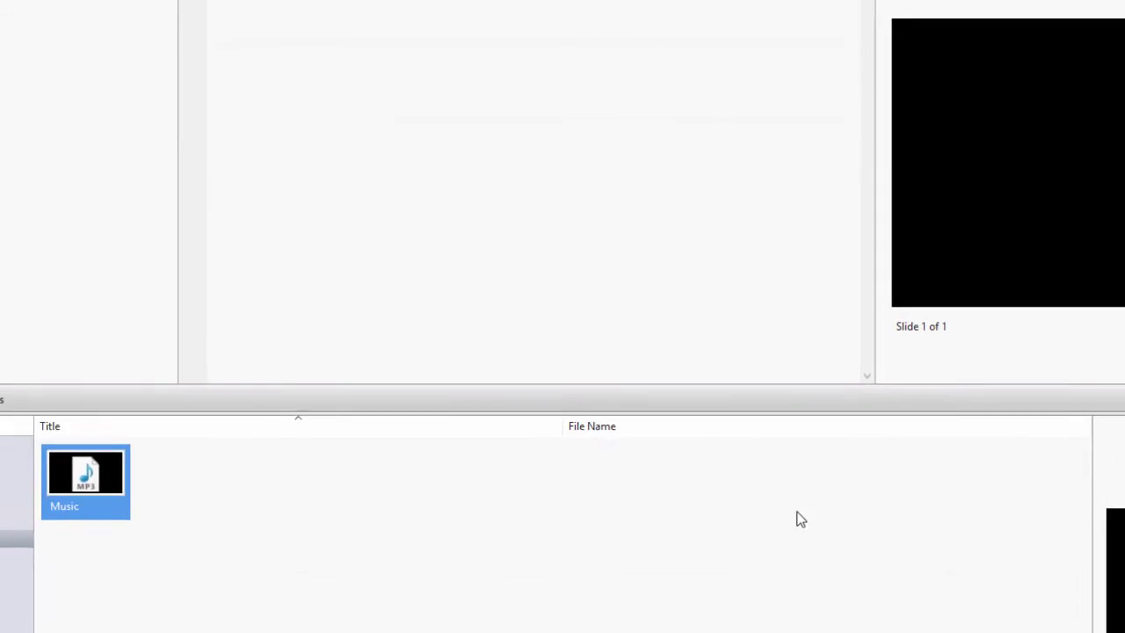